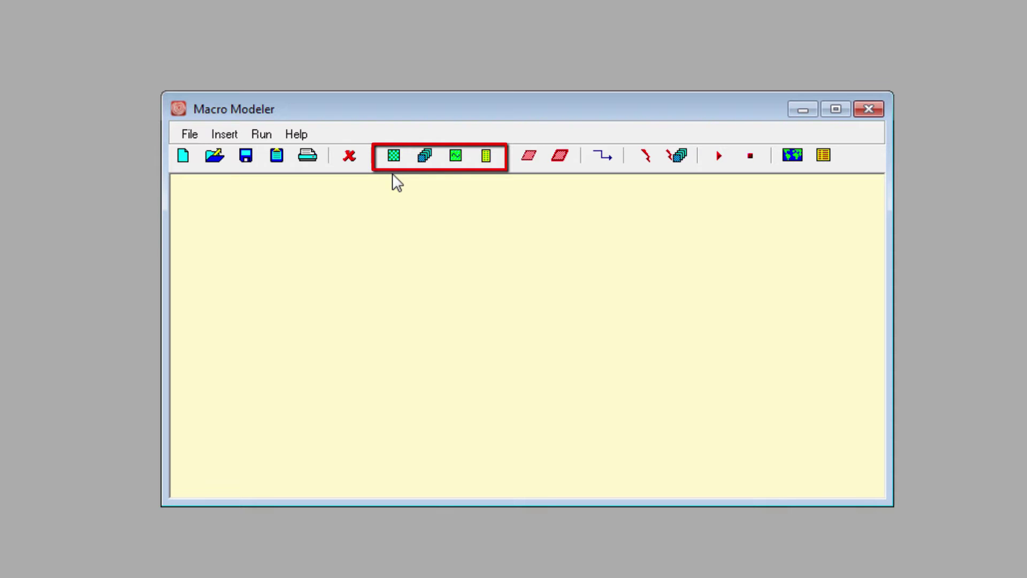
Insert the raster layer Mass_dailyPrecip_1990 into the empty model.
left_click(394, 156)
key("Down")
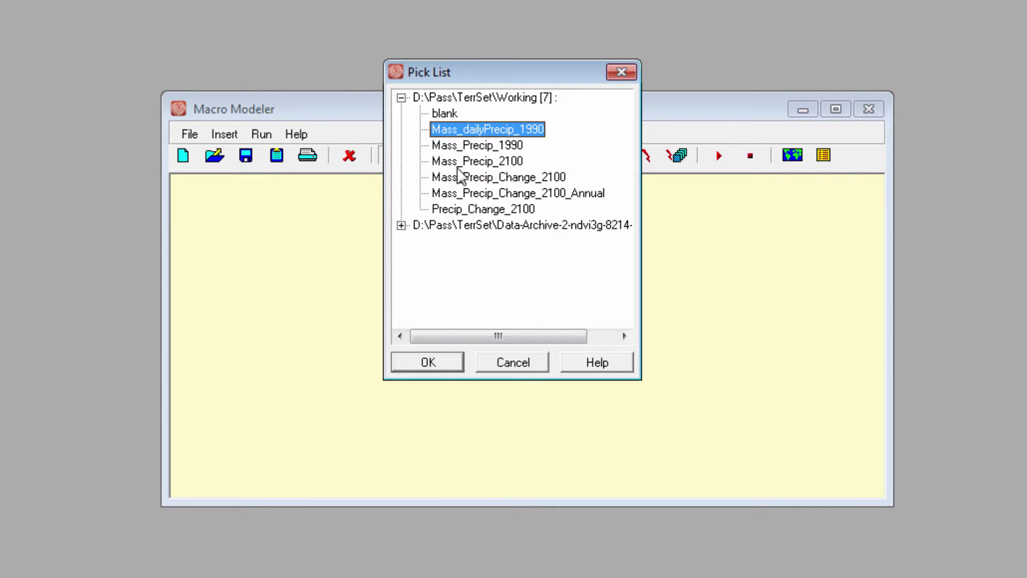
left_click(437, 366)
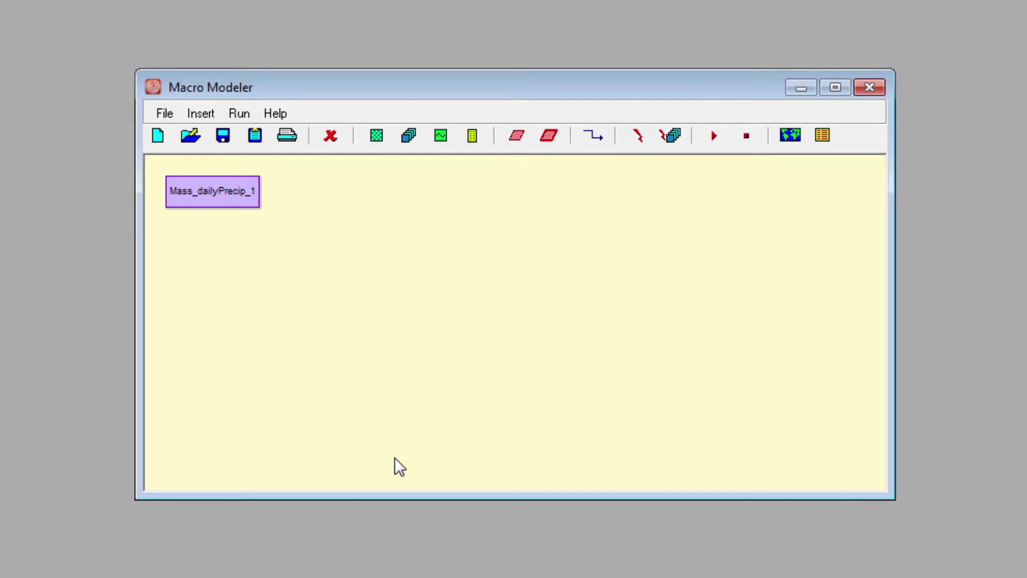
Insert a scalar module and rename its output layer Mass_yearPrecip_1990.
left_click(517, 135)
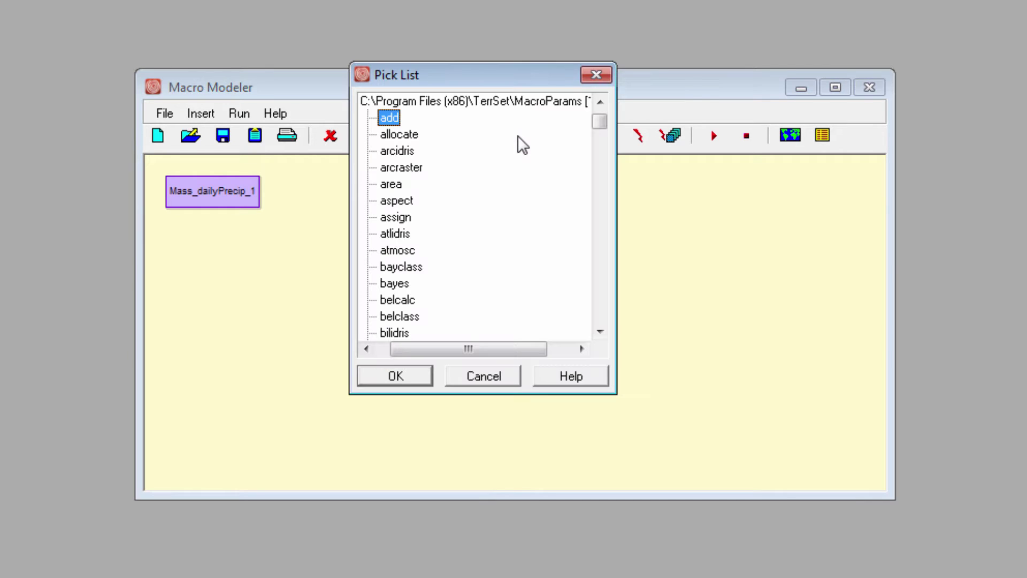
type("sc")
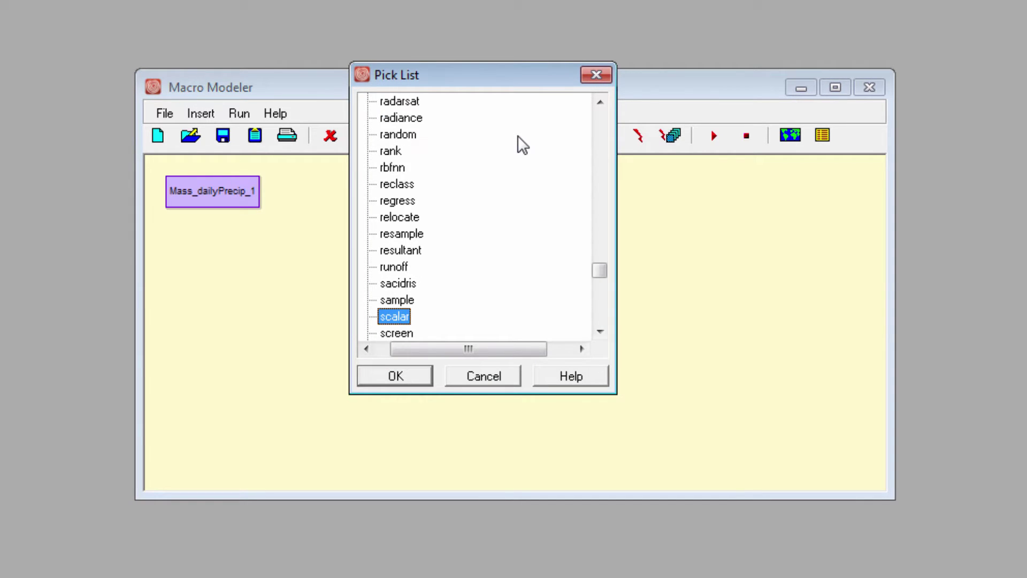
key("Return")
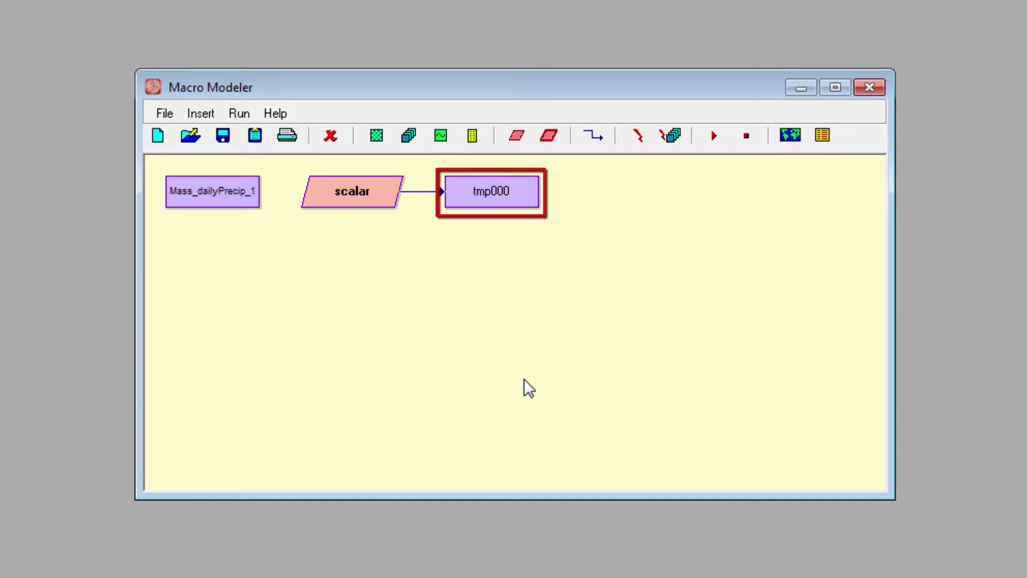
double_click(507, 191)
type("Mass_yearPrecip_1990")
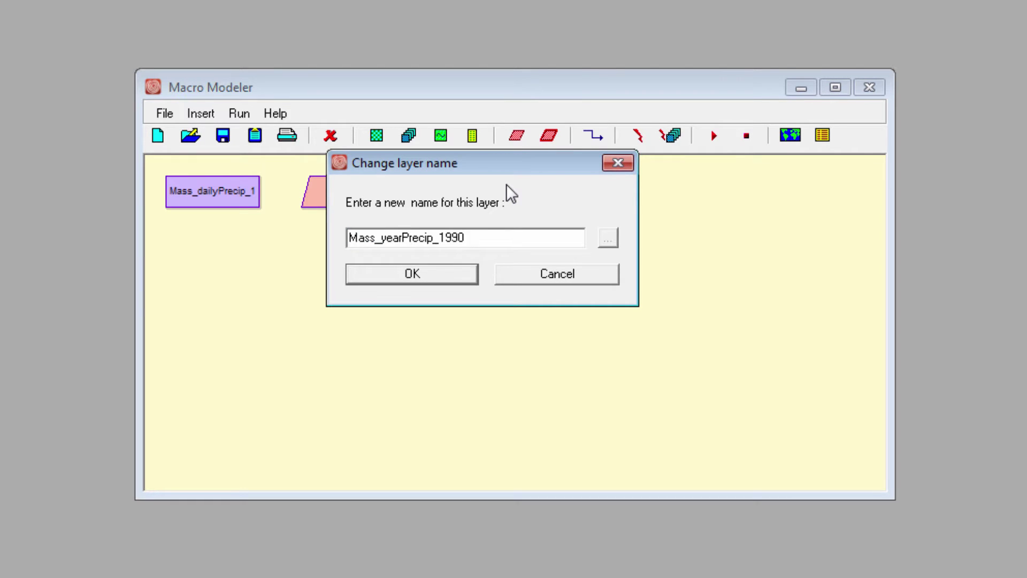
key("Return")
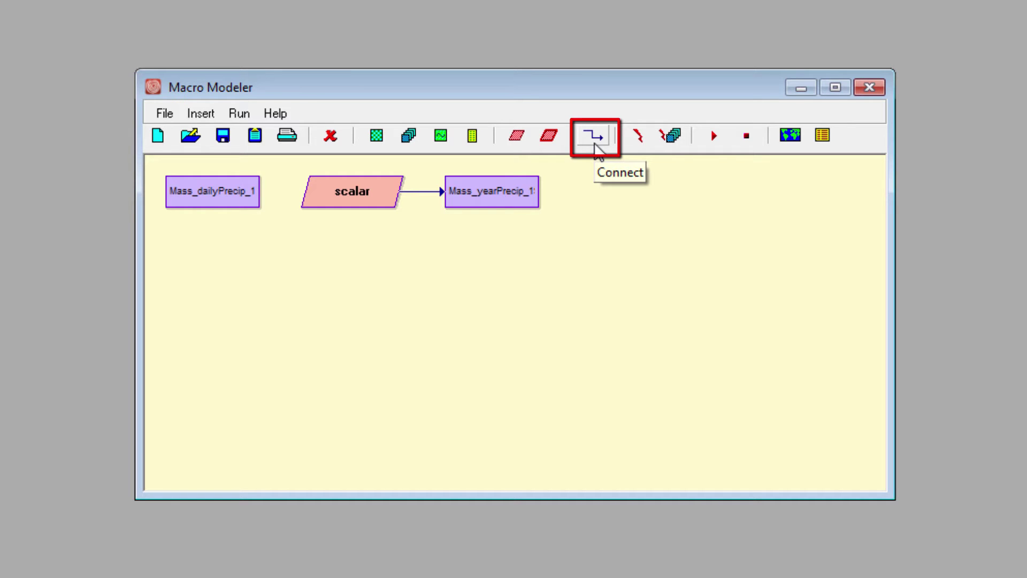
Connect the Mass_dailyPrecip_1990 layer to the scalar module and set the module to Multiply by a scalar value of 365.
left_click(598, 149)
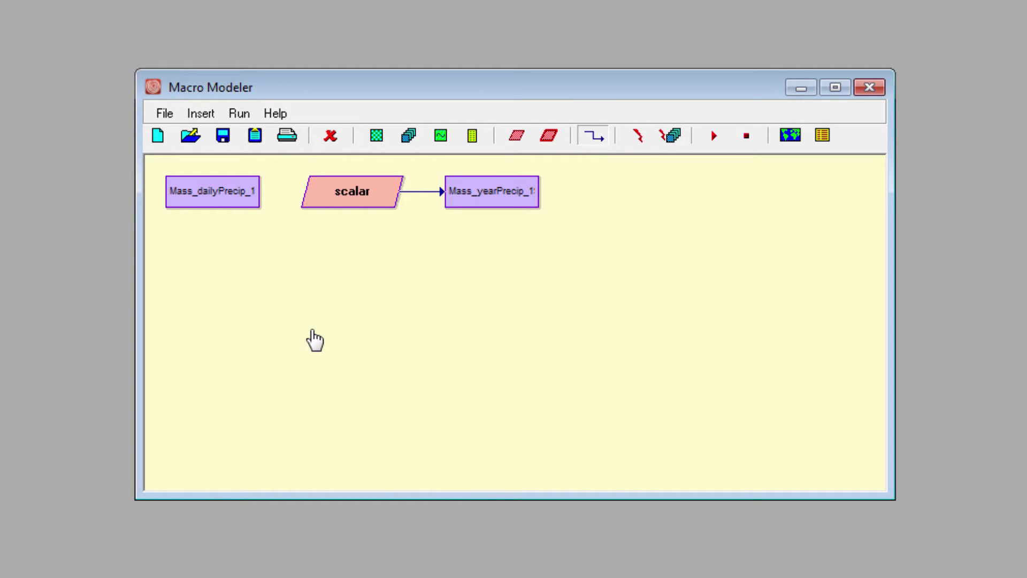
left_click_drag(248, 200, 296, 194)
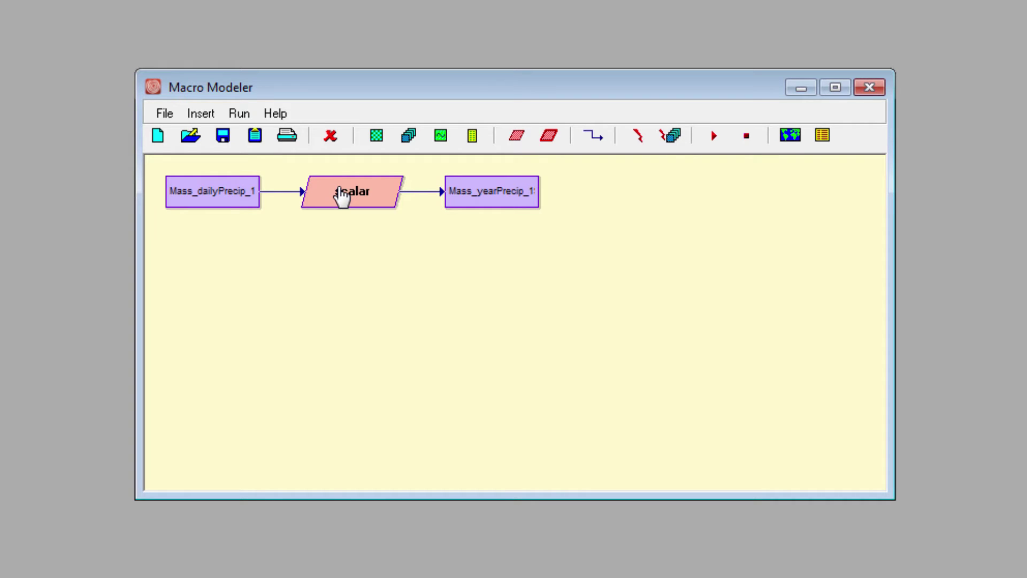
double_click(351, 199)
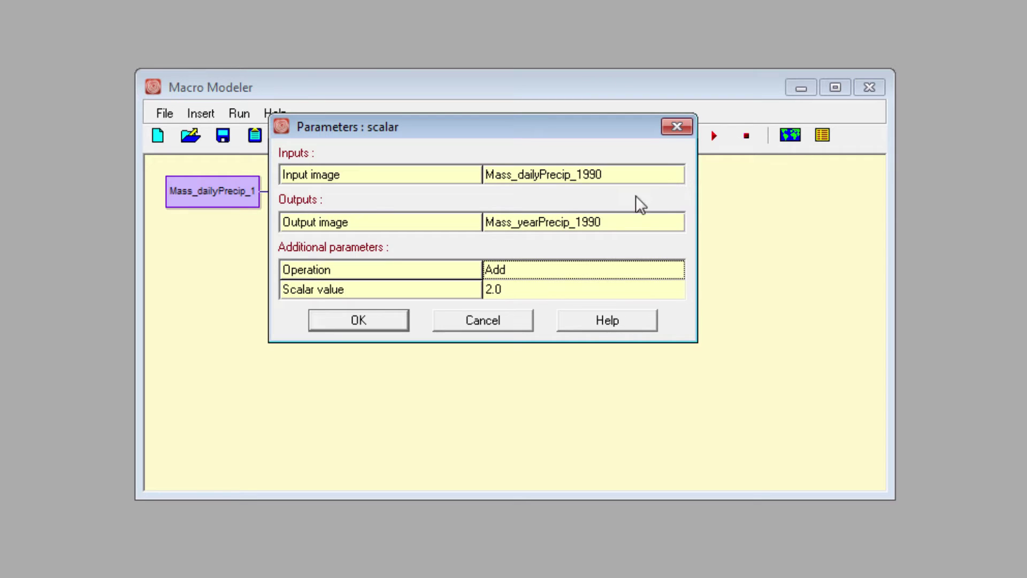
left_click(541, 272)
left_click(601, 332)
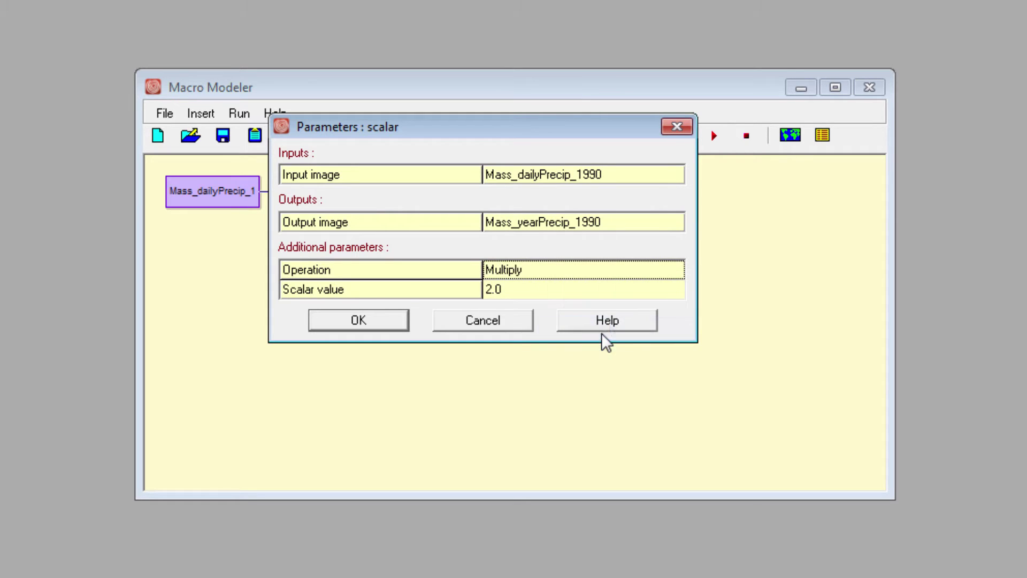
left_click(542, 296)
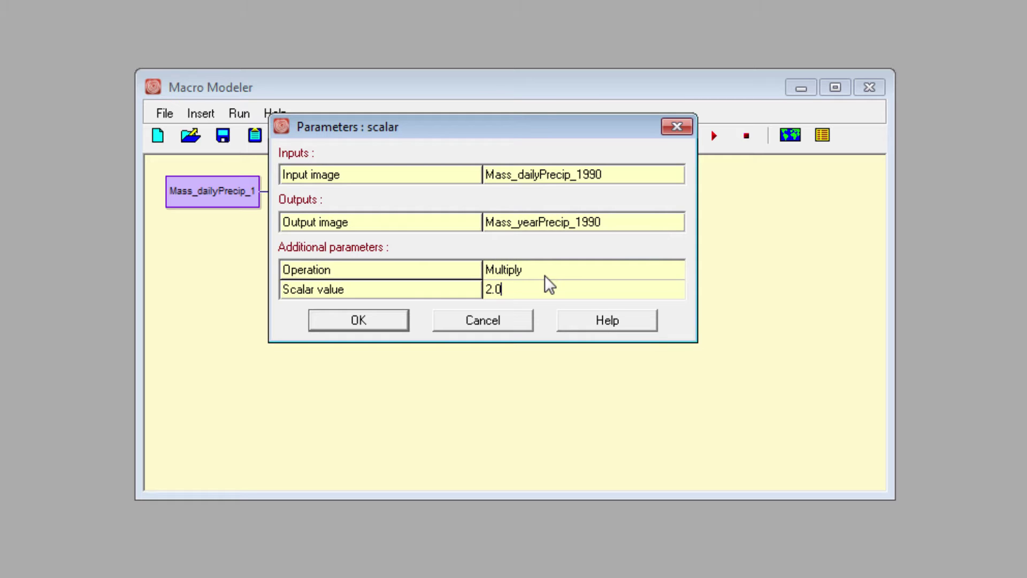
key("BackSpace")
key("BackSpace")
key("BackSpace")
type("365")
left_click(402, 328)
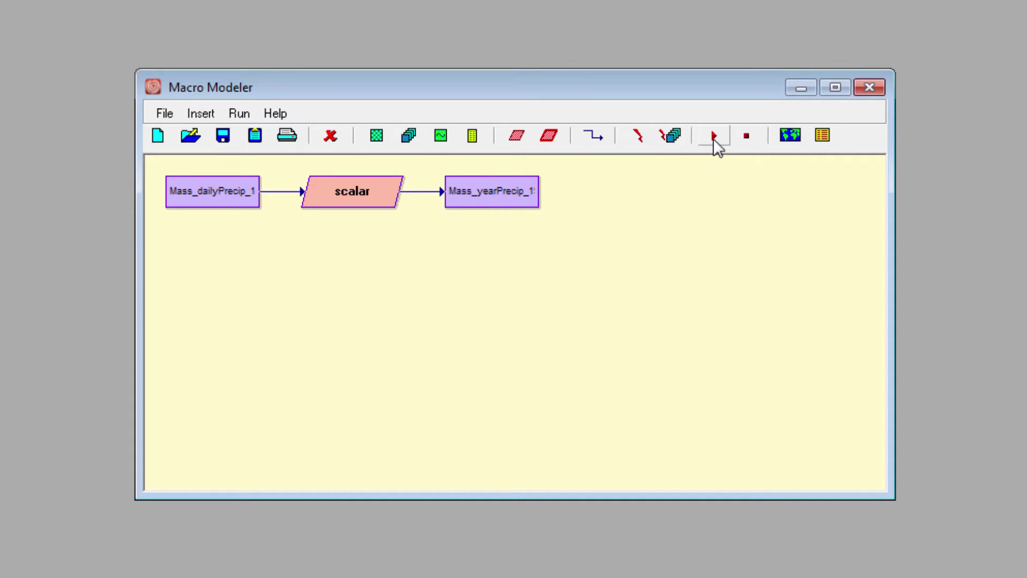
Run the precipitation model and save it under the name Mass_Precip.
left_click(714, 136)
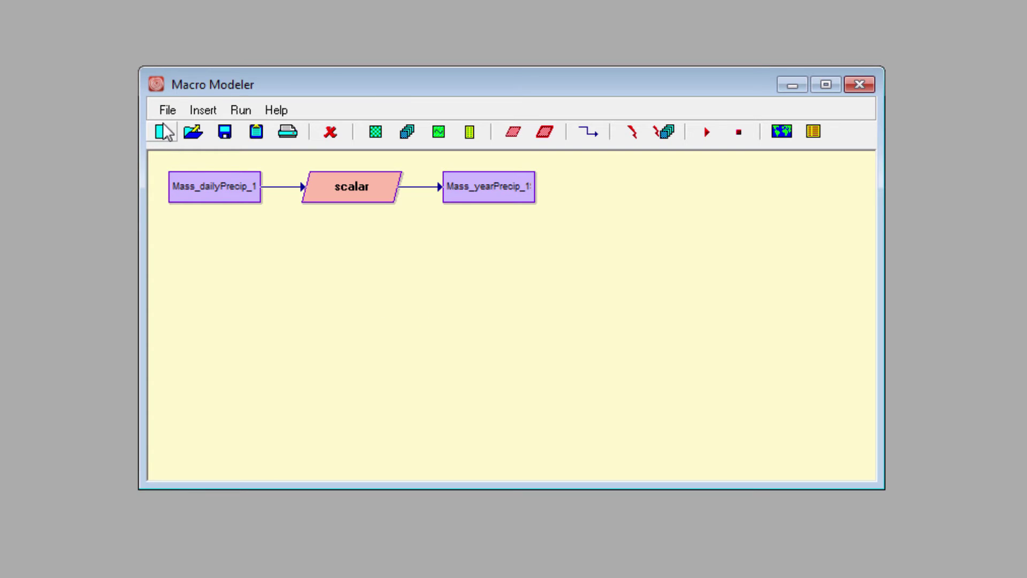
left_click(167, 109)
left_click(191, 177)
type("Mass_Precip")
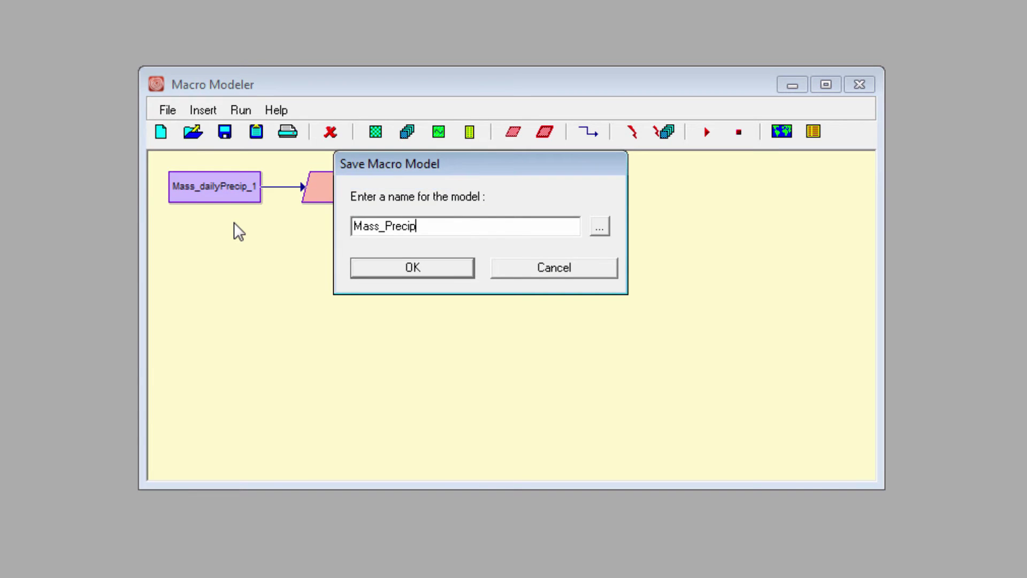
key("Return")
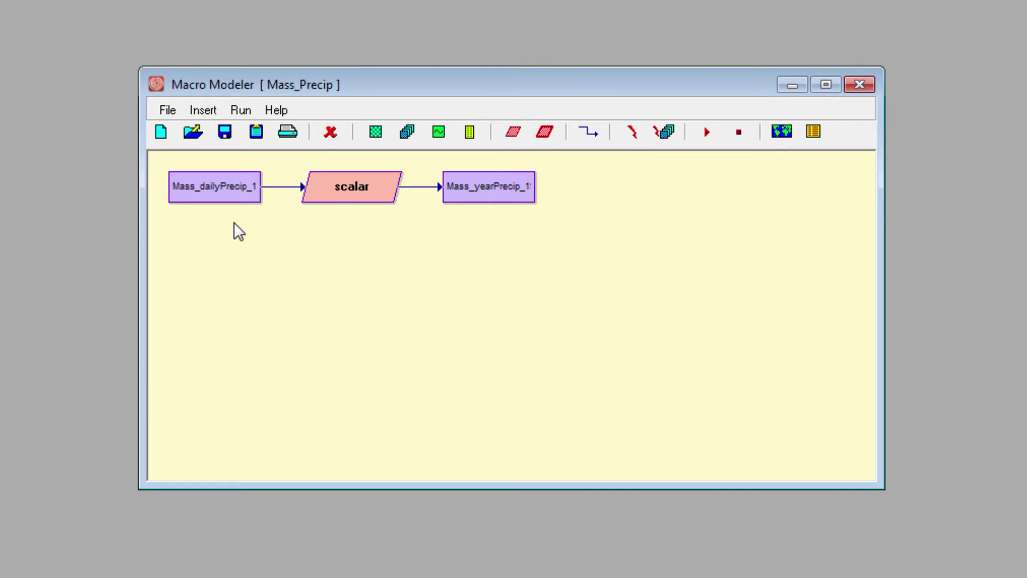
Save the Mass_Precip model as a submodel.
left_click(160, 113)
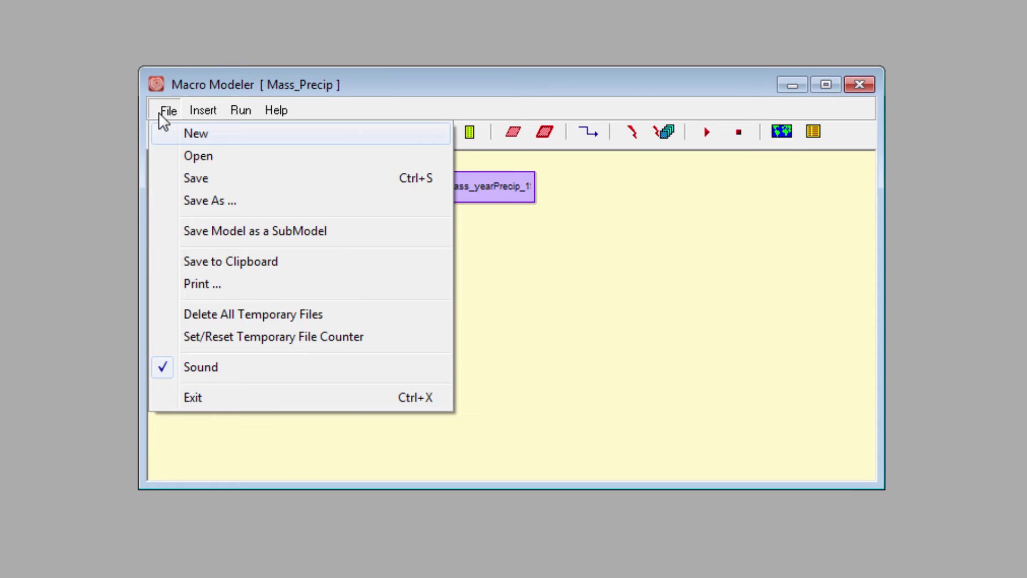
left_click(232, 227)
left_click(332, 305)
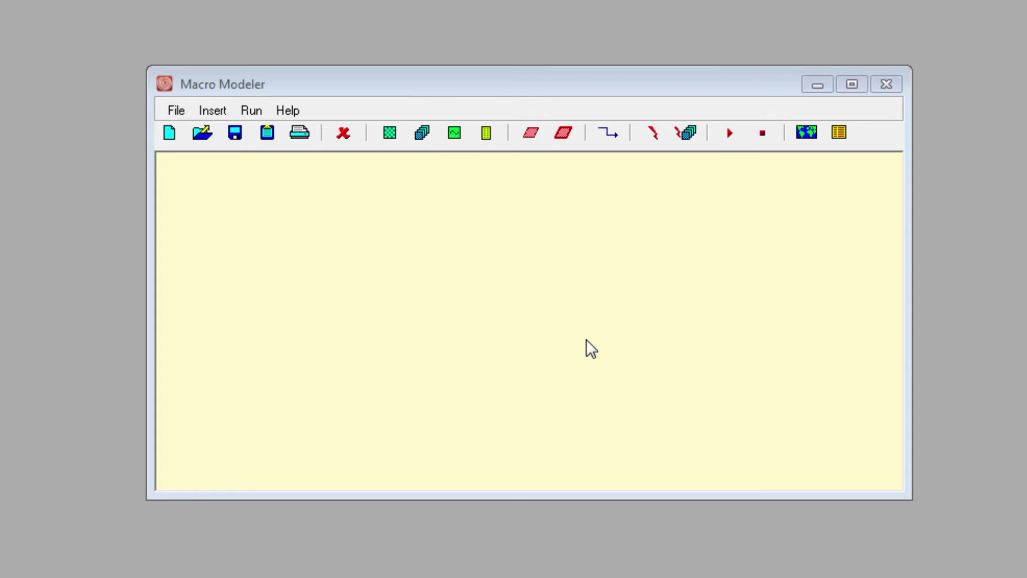
Insert the raster group file 2004_2014 as a DynaGroup and place an add module beside it.
left_click(682, 140)
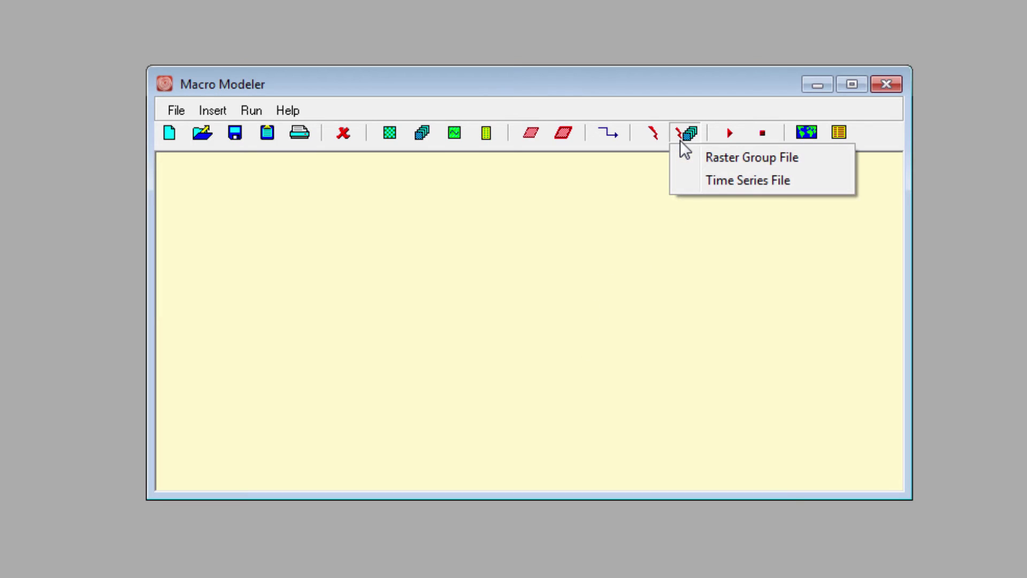
left_click(717, 160)
left_click(397, 94)
left_click(434, 113)
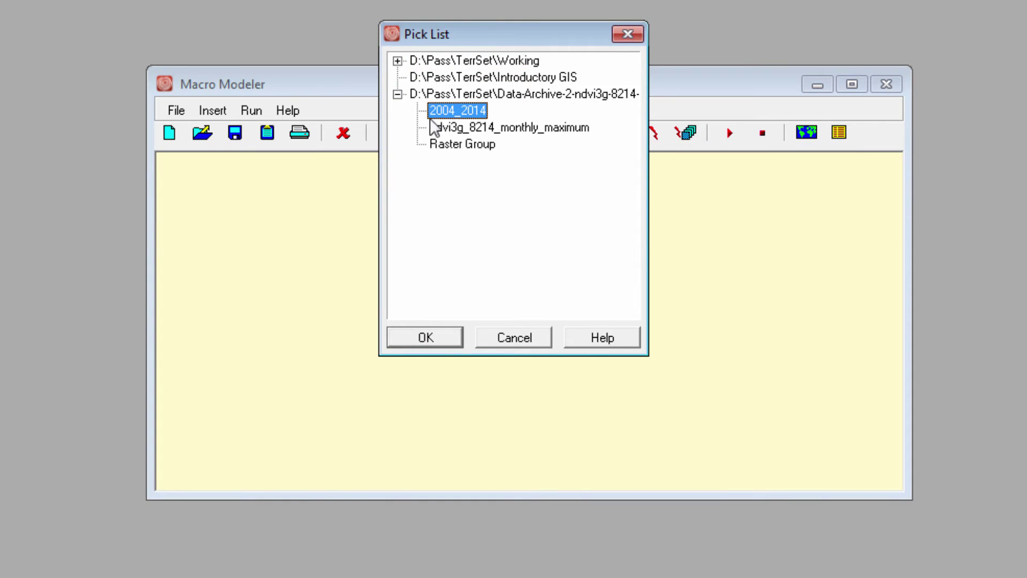
left_click(425, 337)
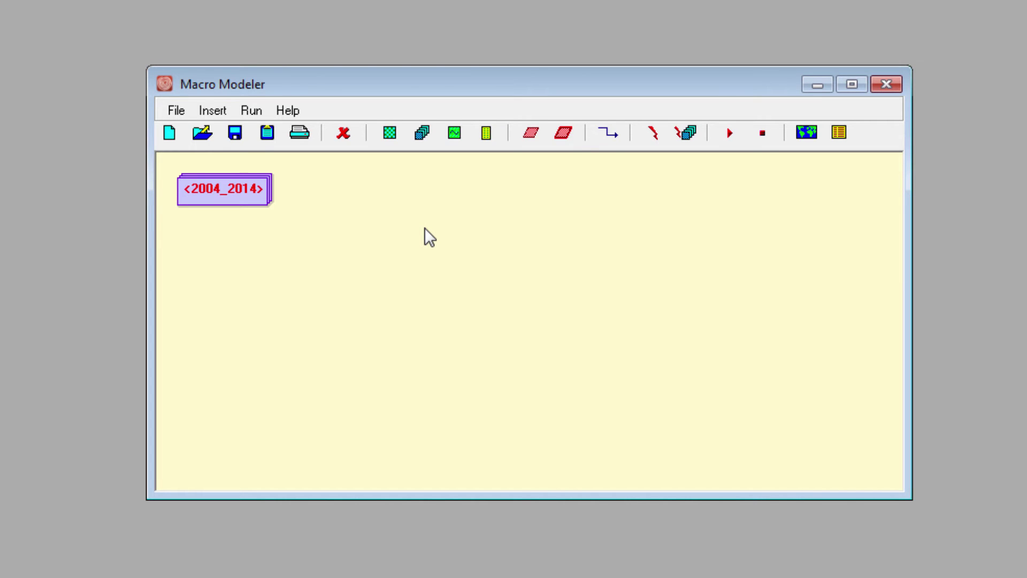
left_click(530, 133)
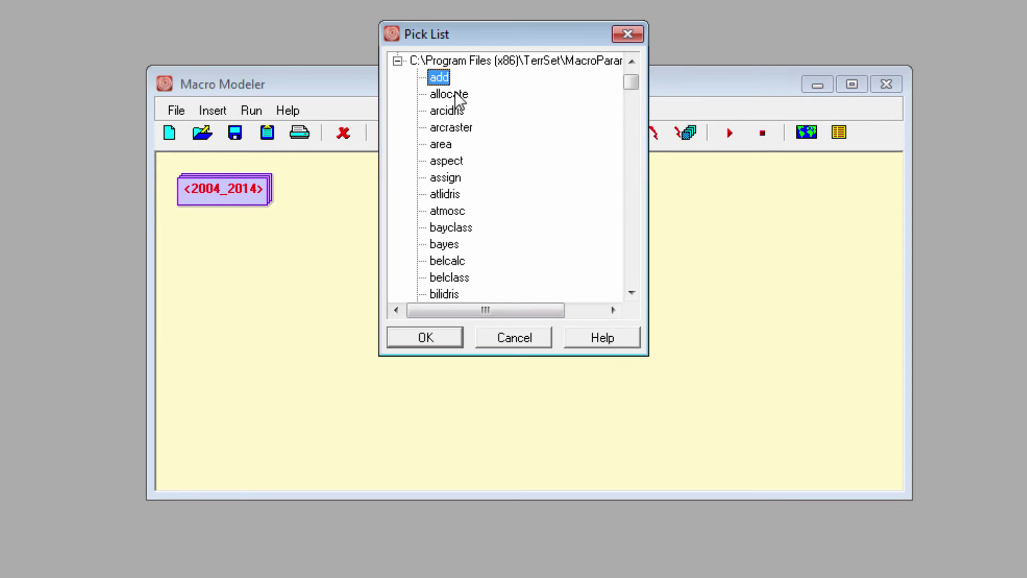
left_click(436, 340)
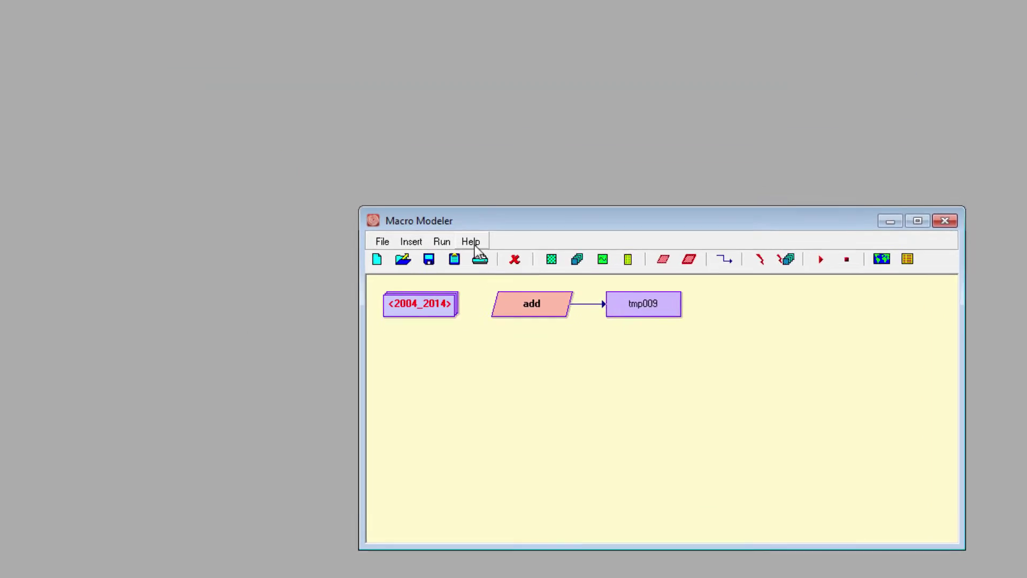
Read the Macro Modeler help on model and data elements and follow its link about dynagroups.
left_click(537, 290)
scroll(676, 342, "down", 10)
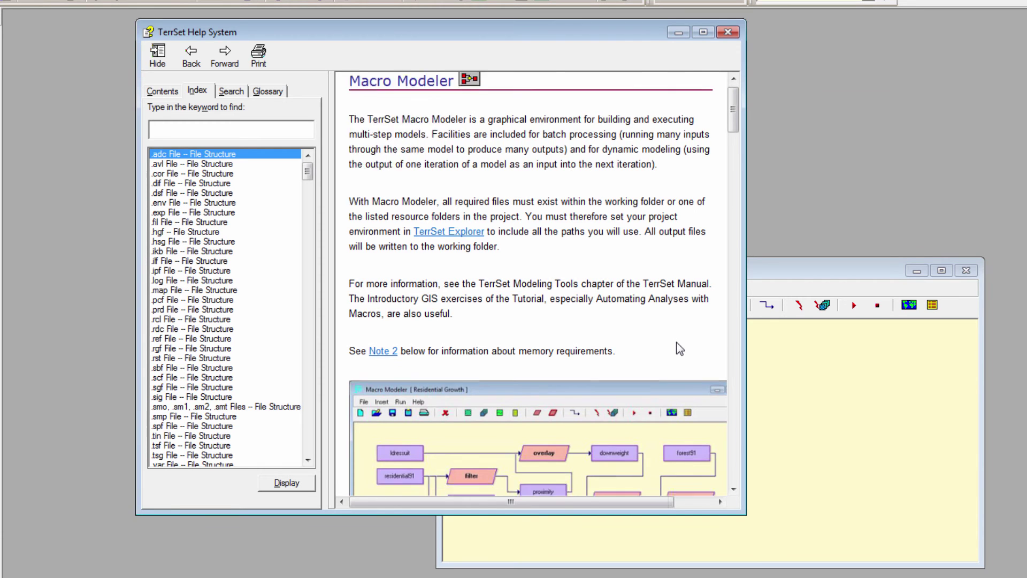
scroll(676, 345, "down", 3)
scroll(678, 343, "down", 10)
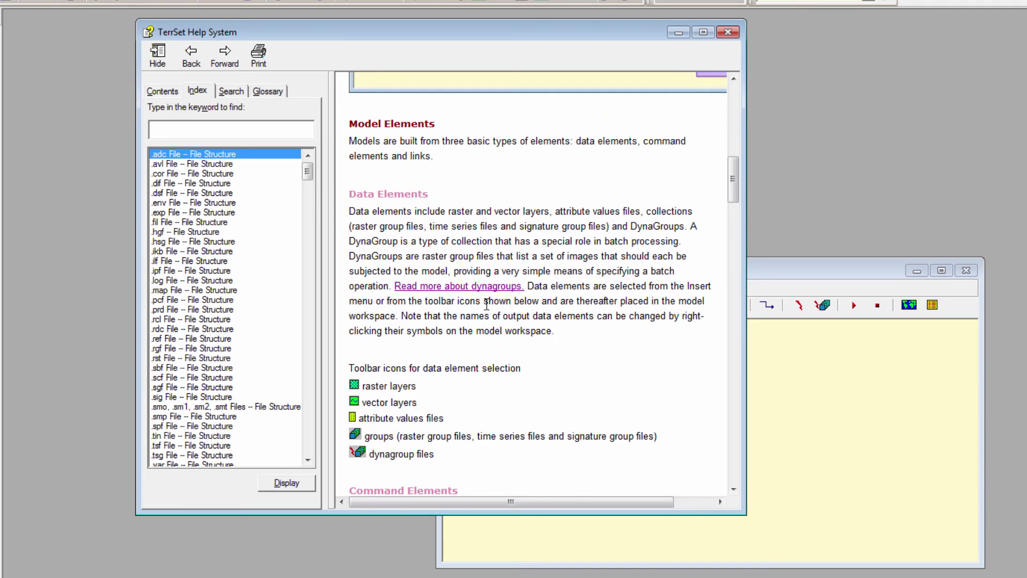
left_click(488, 298)
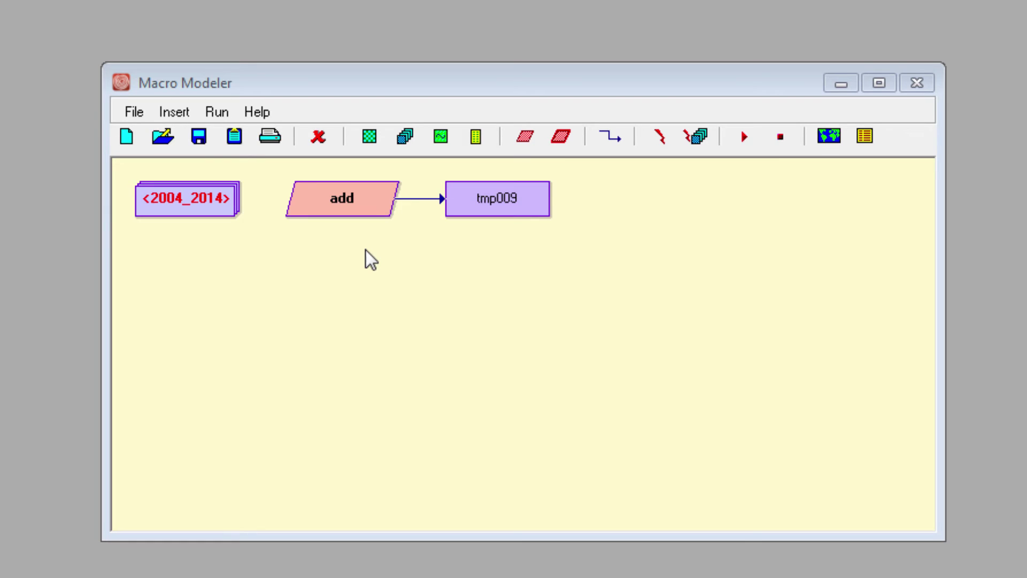
Insert the raster layer named blank from the Working folder into the model.
left_click(369, 137)
left_click(378, 57)
left_click(421, 94)
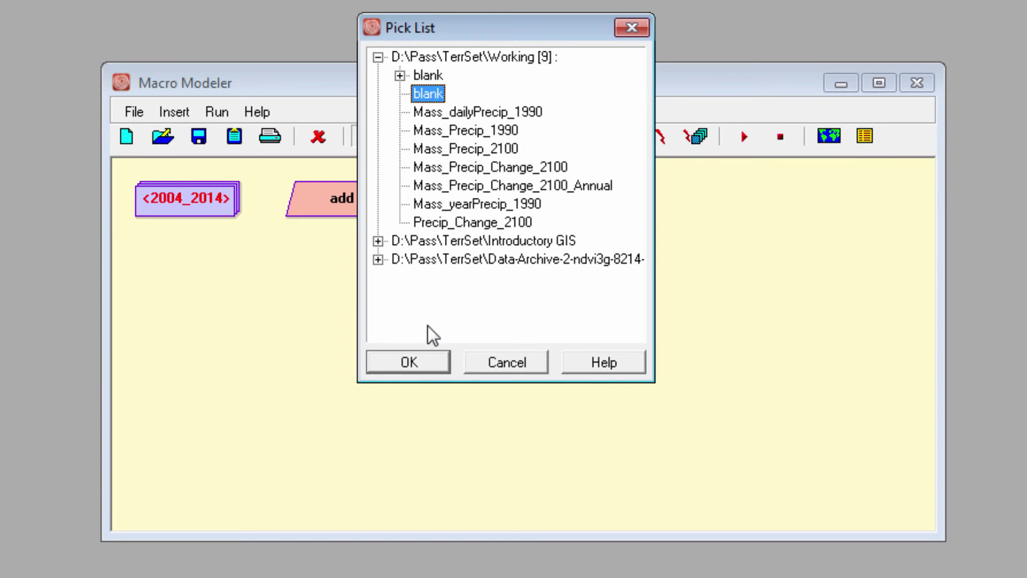
left_click(429, 365)
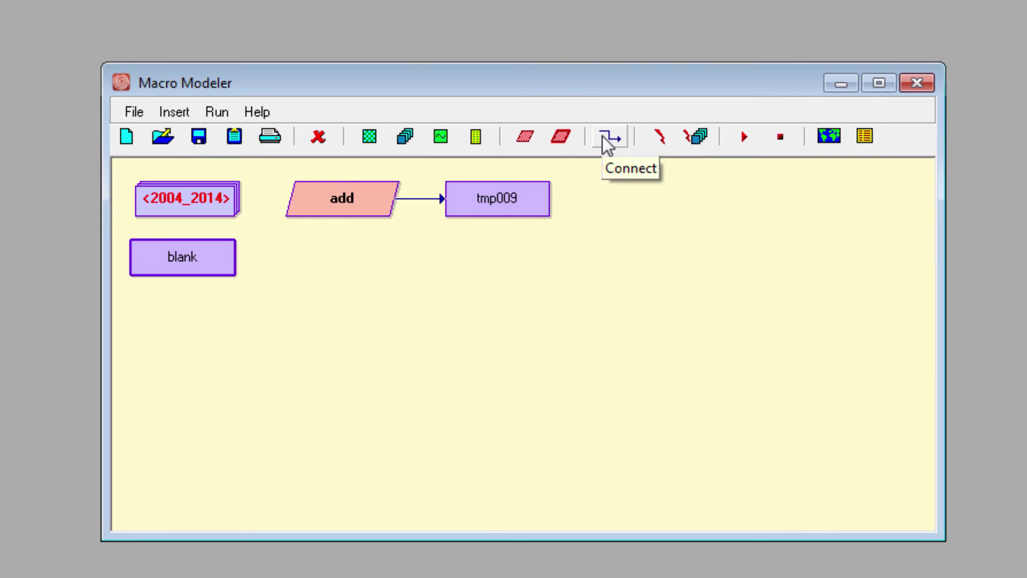
Connect the 2004_2014 group and the blank layer to the add module as first and second images, and accept its parameters.
left_click(610, 138)
left_click_drag(208, 206, 321, 210)
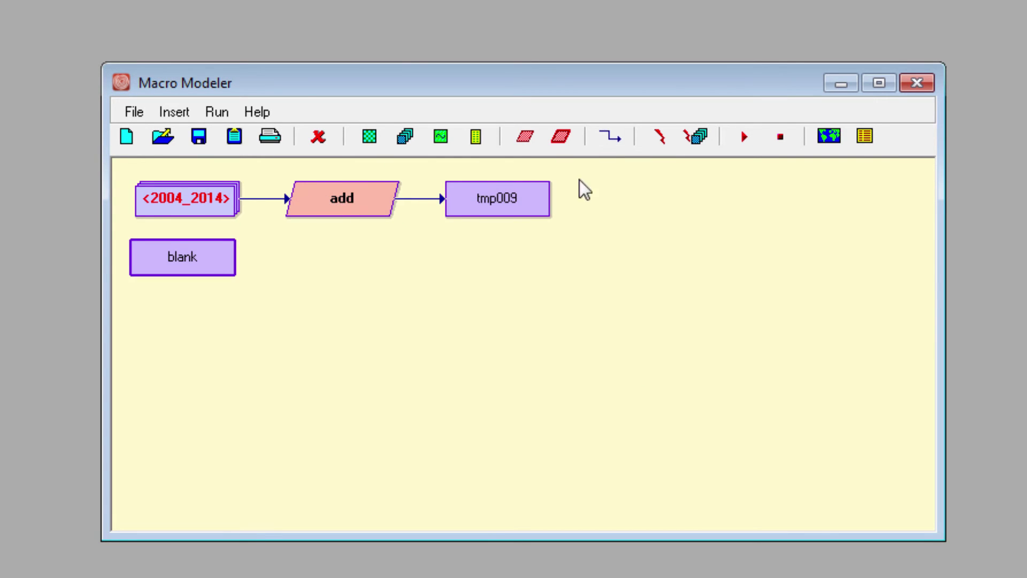
left_click(613, 137)
left_click_drag(229, 267, 302, 206)
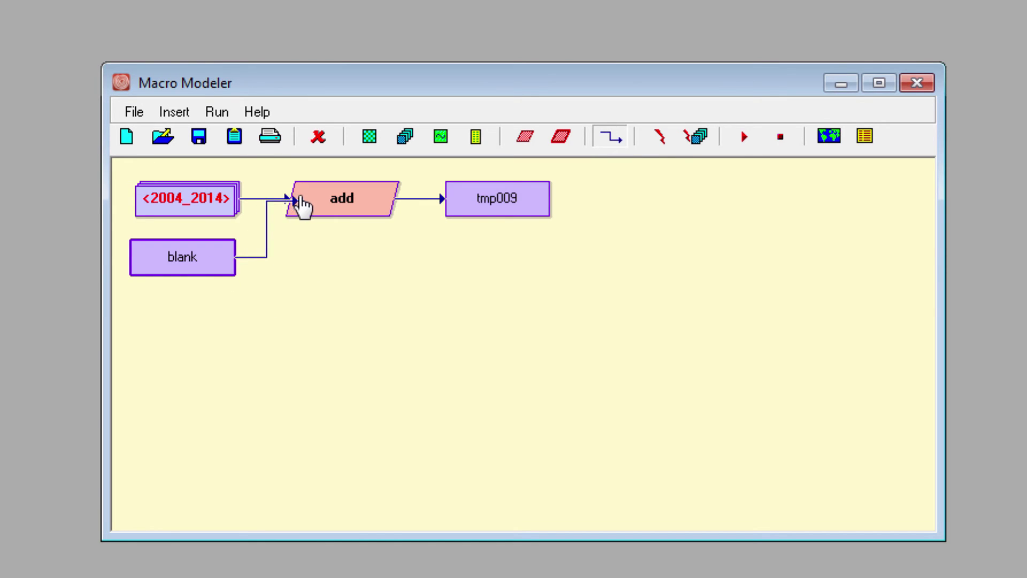
double_click(333, 197)
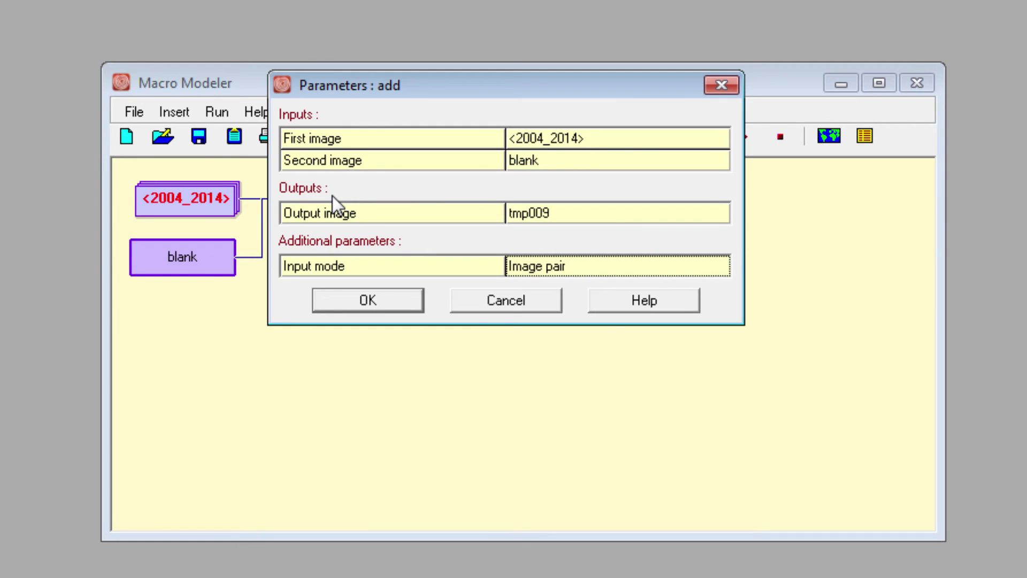
left_click(342, 302)
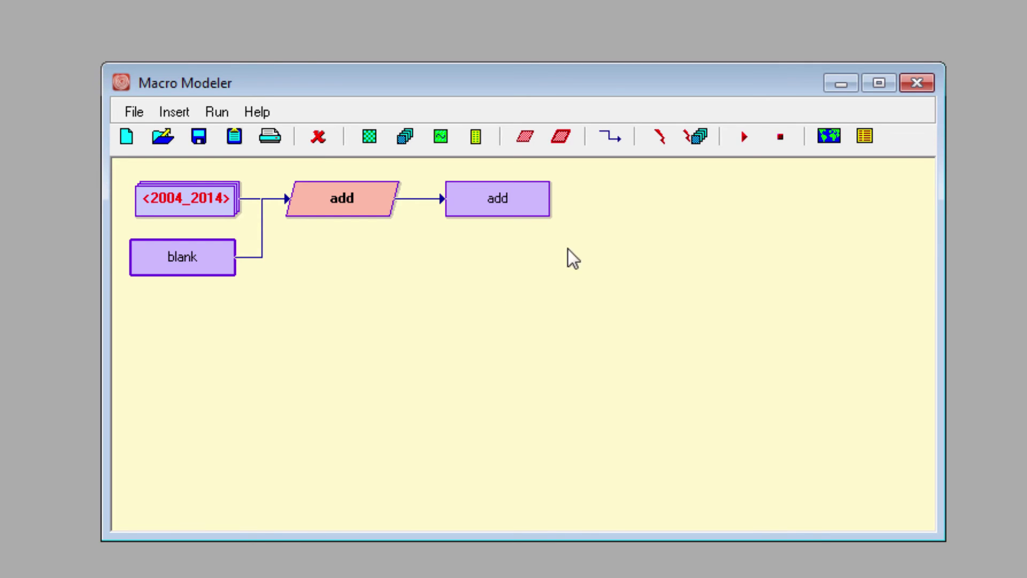
Link the add module's output layer back to the blank layer with a DynaLink, and insert a reclass module.
left_click_drag(532, 211, 138, 268)
left_click(528, 144)
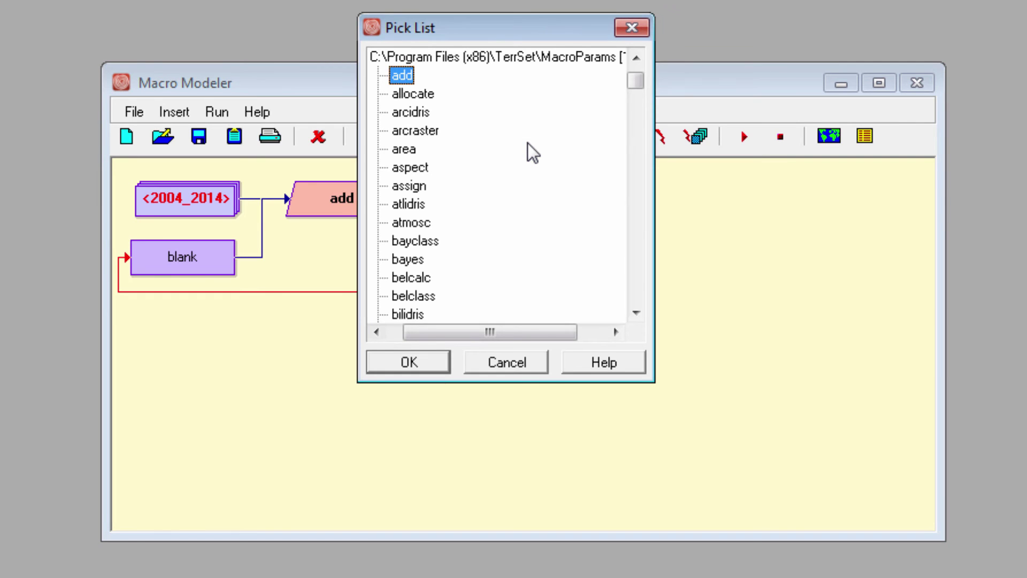
type("reclass")
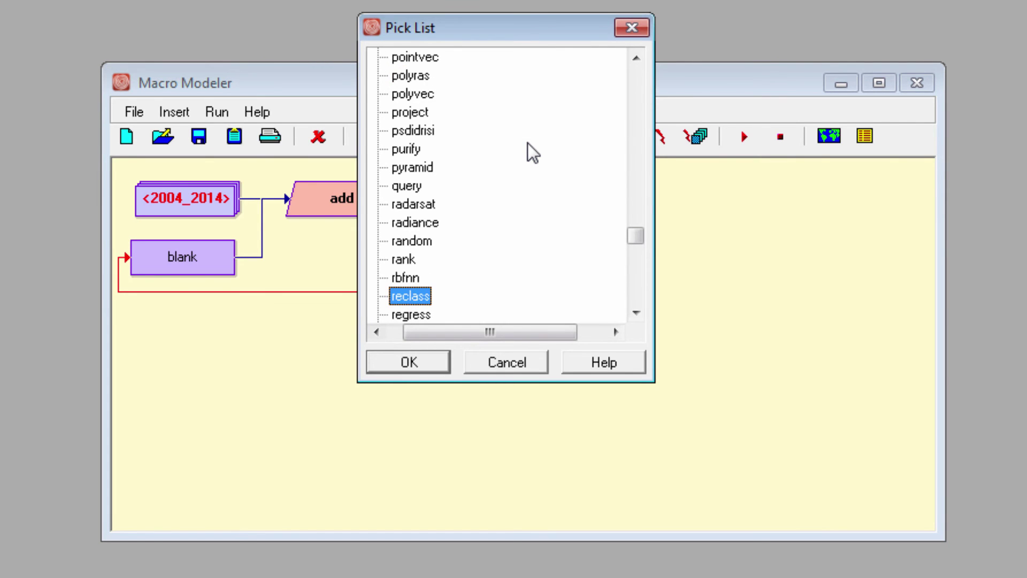
key("Return")
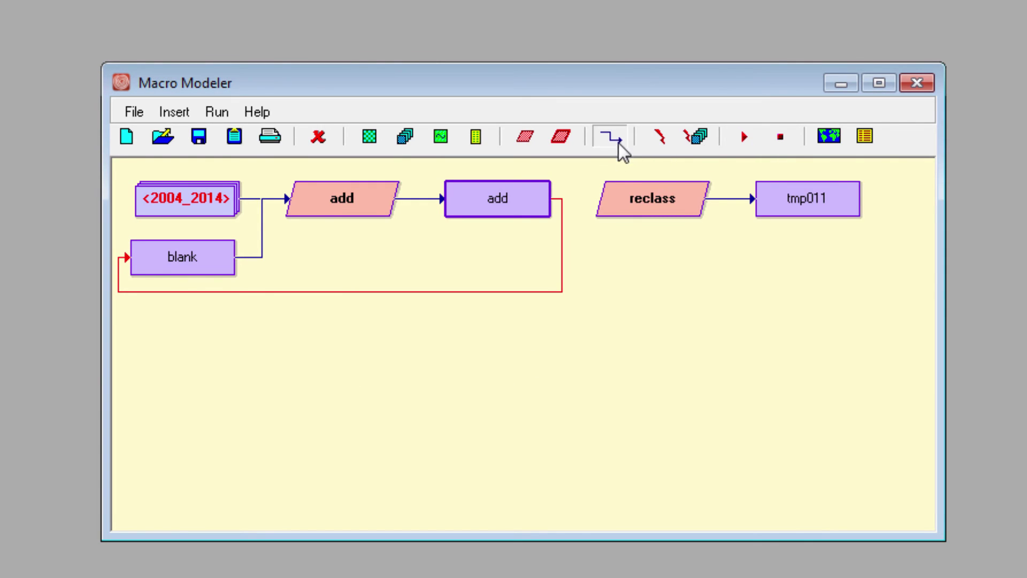
Connect the add module's output layer to the reclass module and run the model on all DynaGroup members without displaying each step's results.
left_click_drag(543, 202, 634, 204)
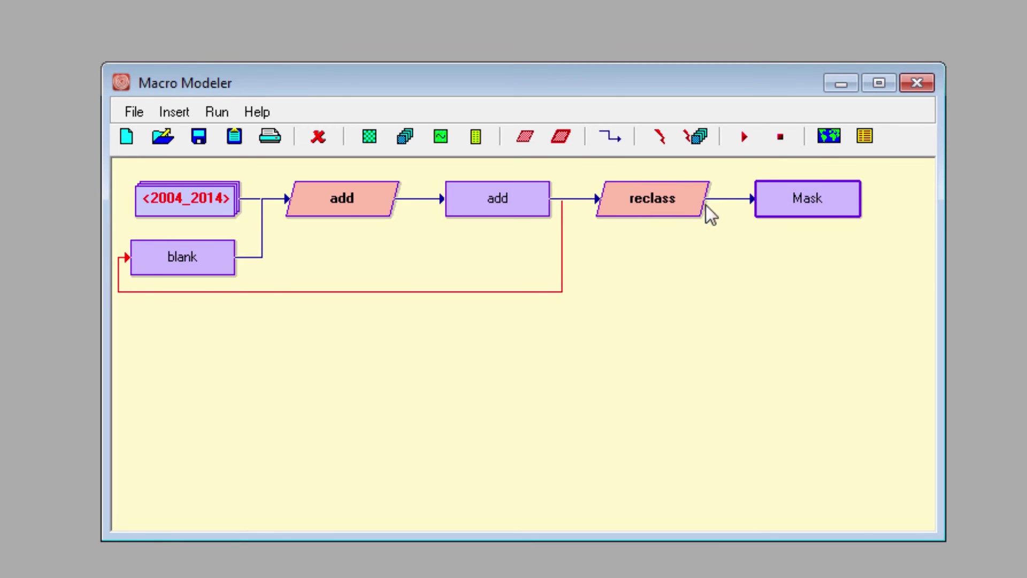
left_click(746, 136)
left_click(605, 219)
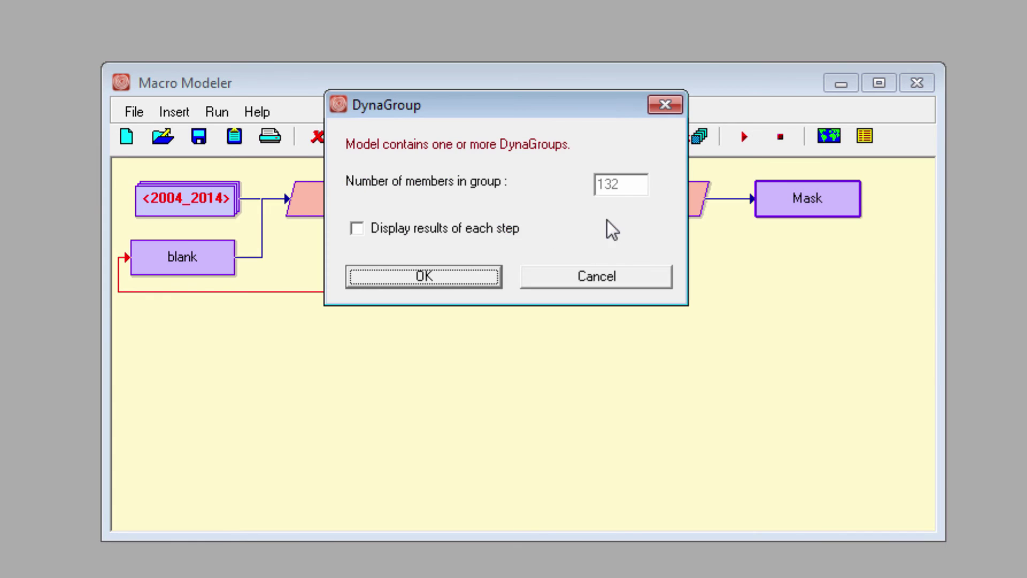
left_click(419, 277)
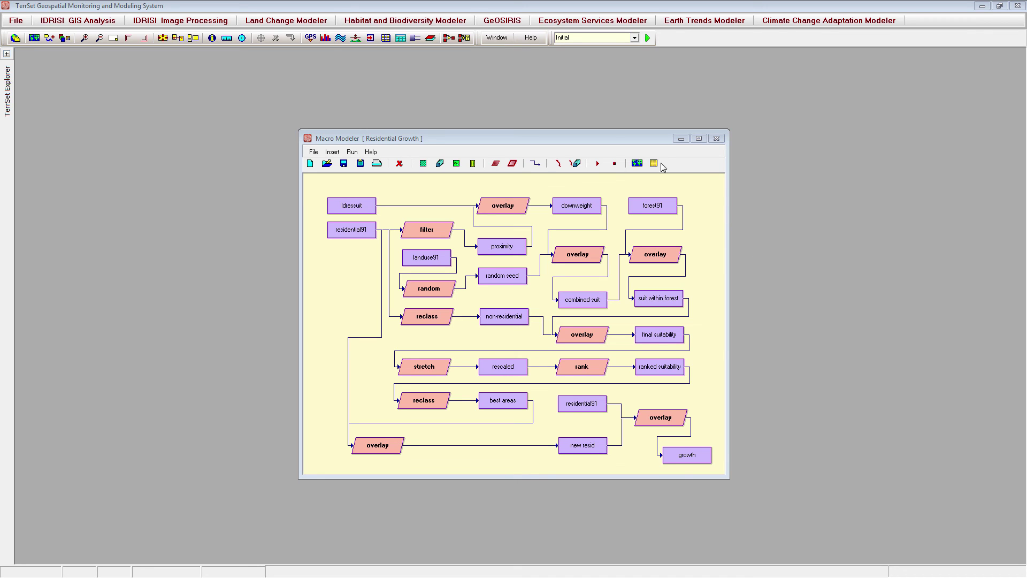
Look over the available TerrSet manual and tutorial resources, and open the help page on Macro Modeler.
left_click(534, 39)
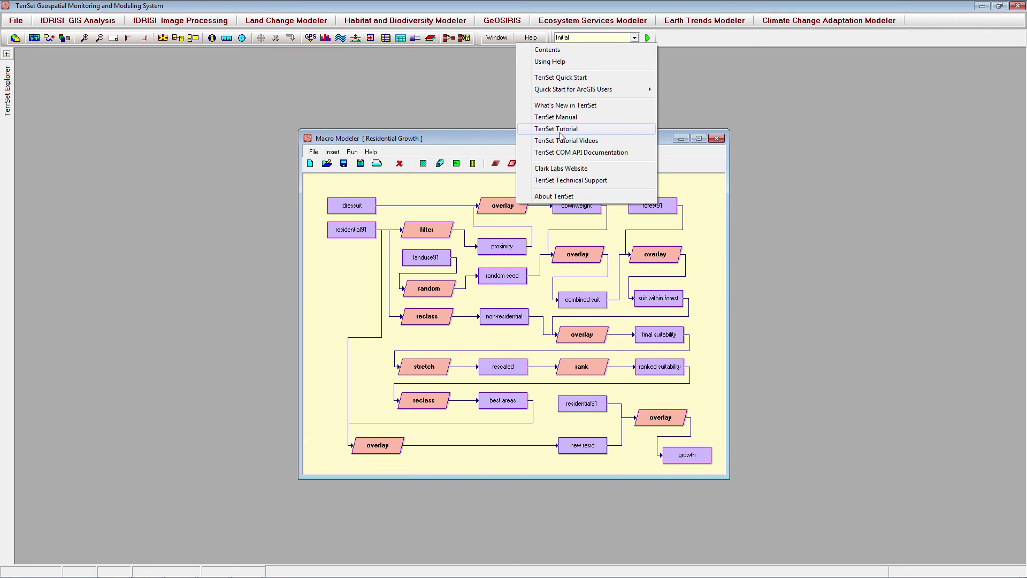
left_click(742, 134)
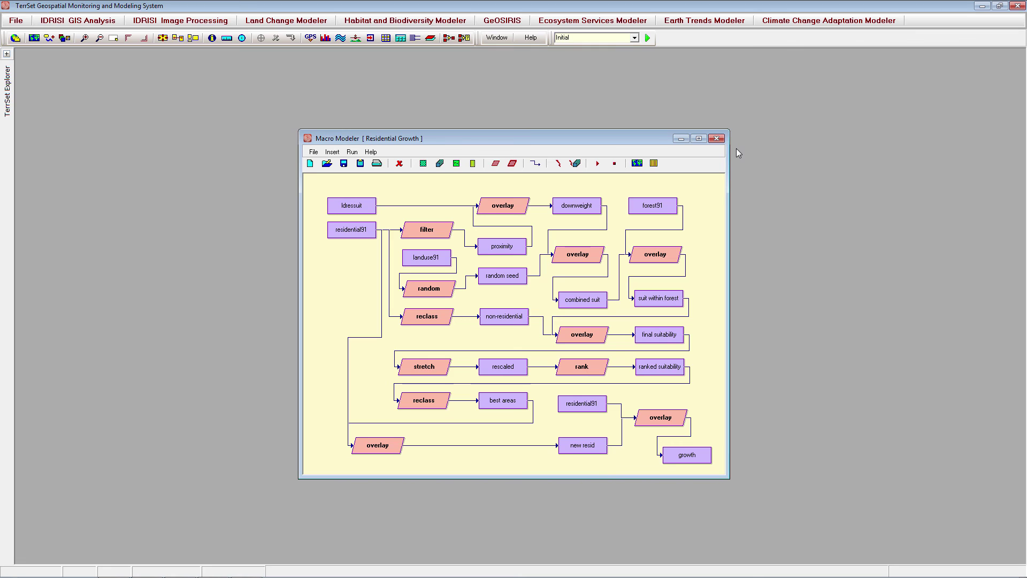
left_click(531, 38)
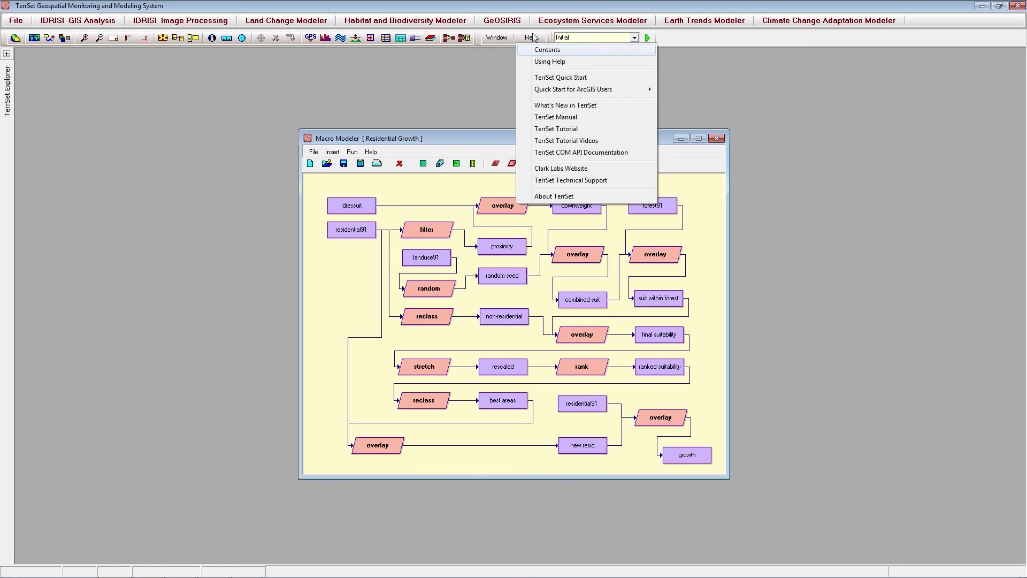
left_click(734, 117)
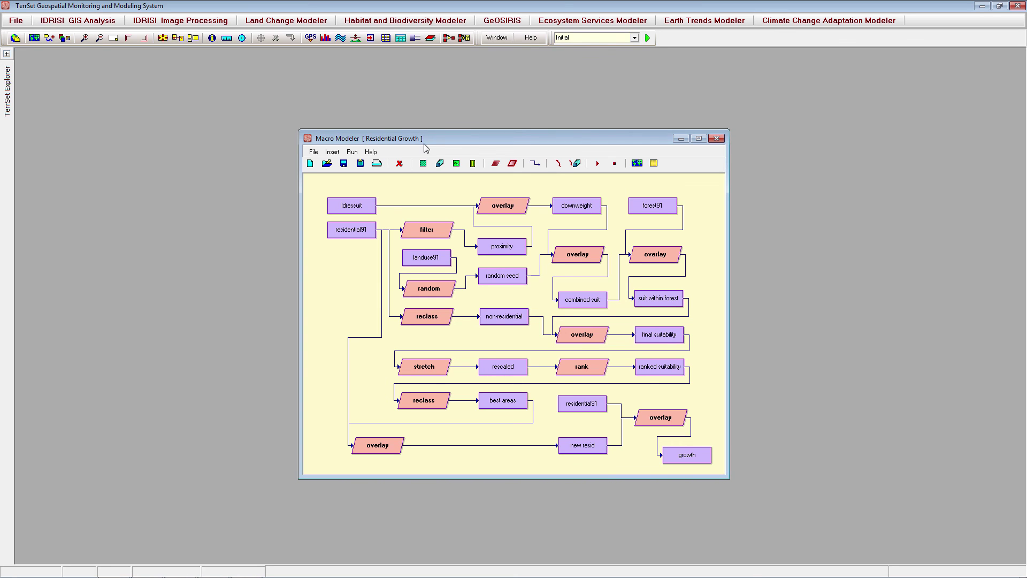
left_click(372, 152)
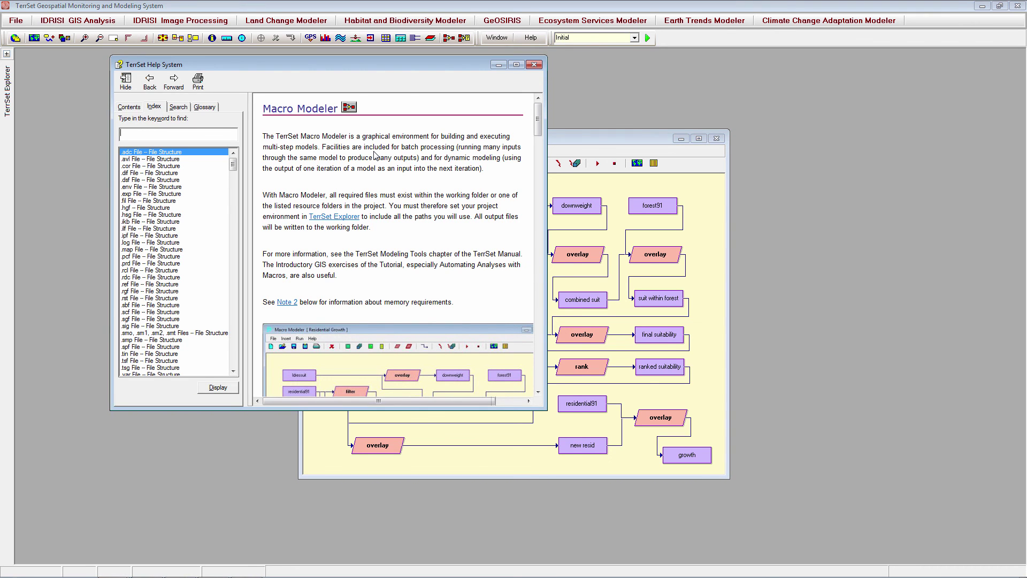